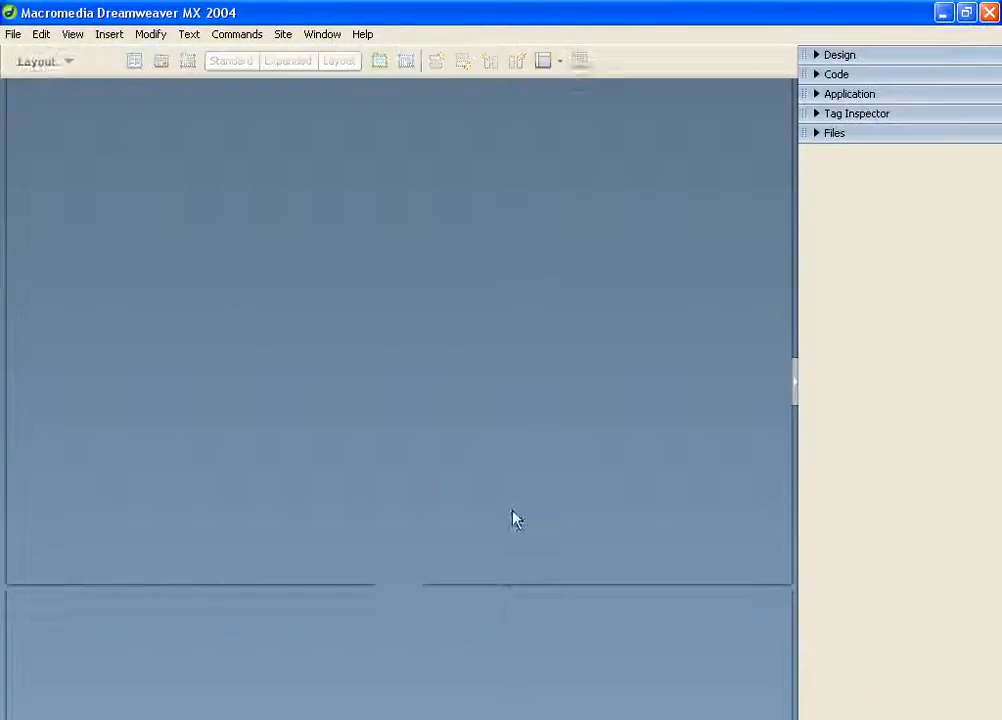
Step: Switch to Firefox and bring up the FTP details in the eXtend Control Panel
left_click(440, 719)
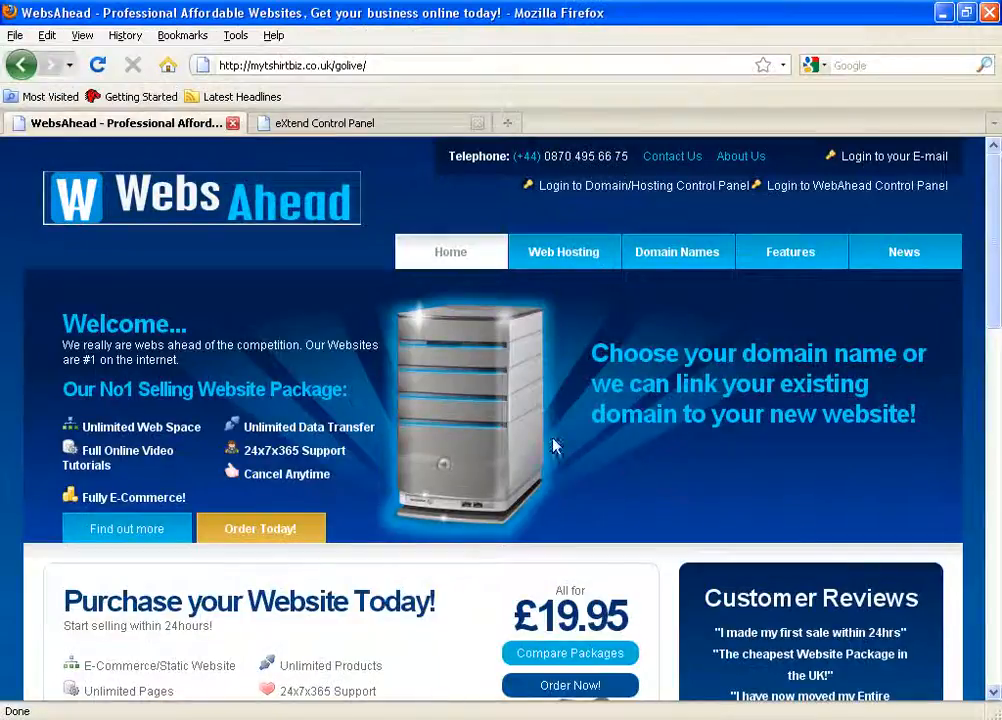
left_click(400, 122)
scroll(613, 540, "down", 4)
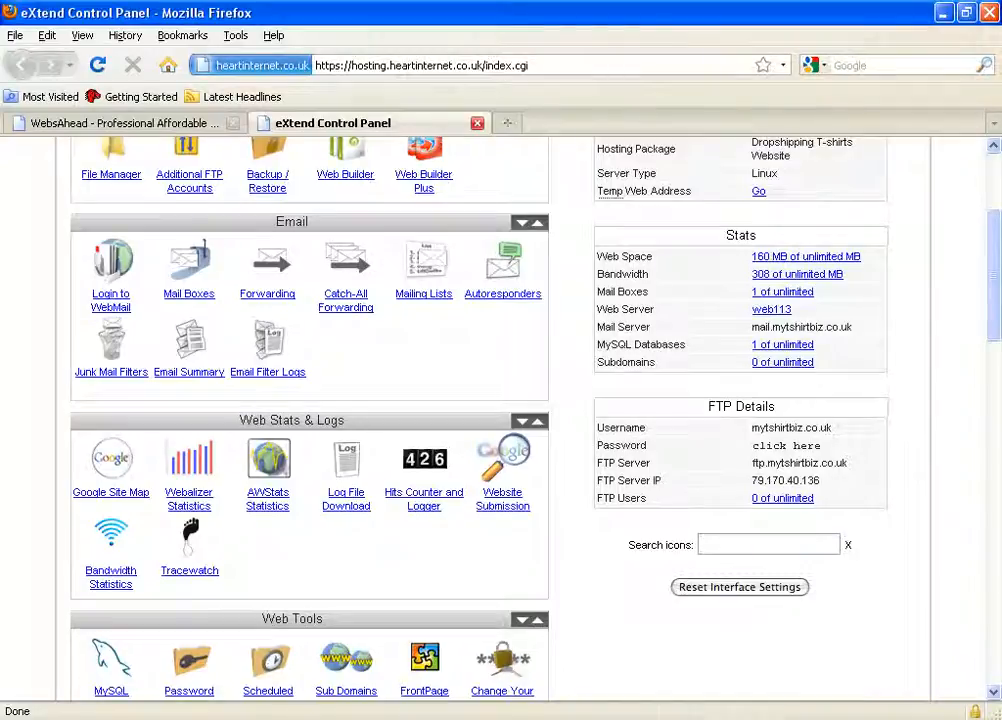
Step: Switch to Dreamweaver and define a new site with the site name "Website"
left_click(669, 712)
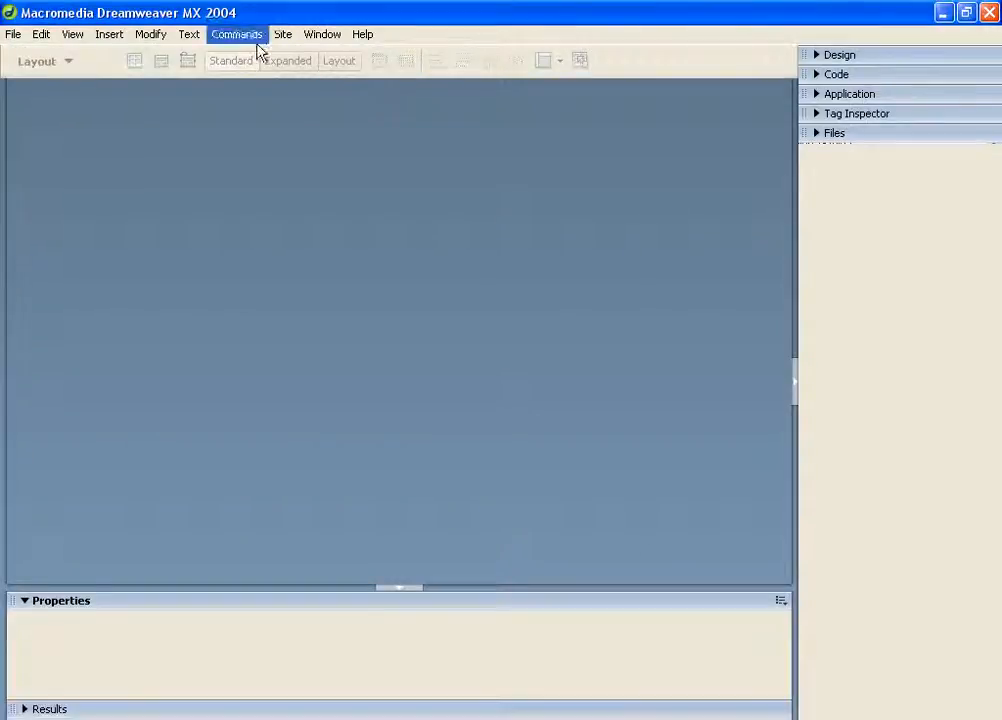
left_click(284, 36)
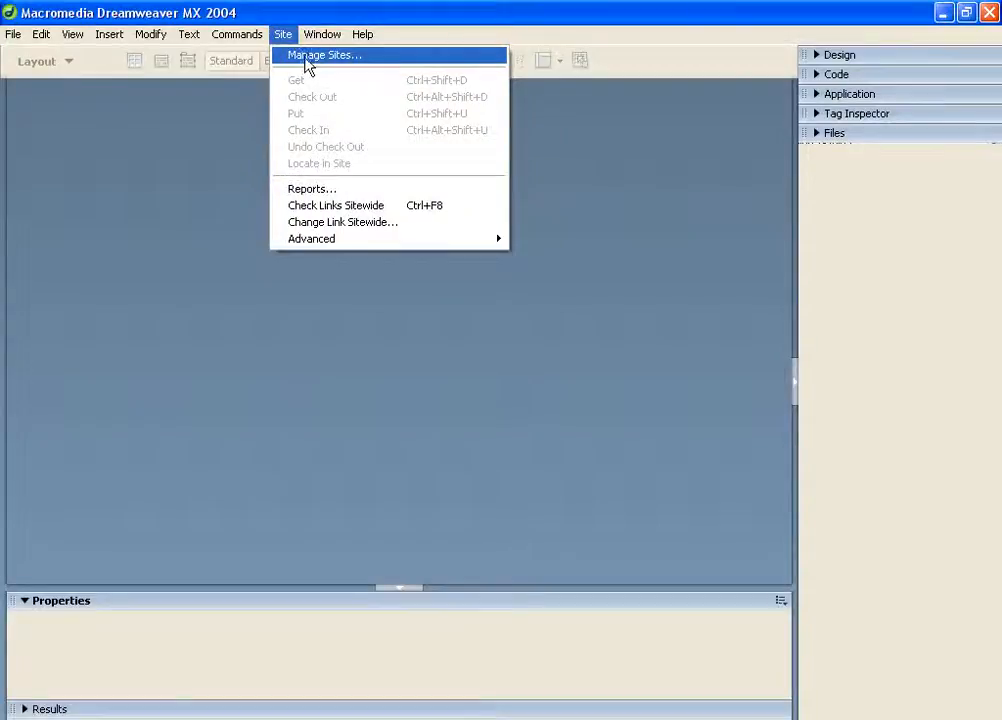
left_click(307, 60)
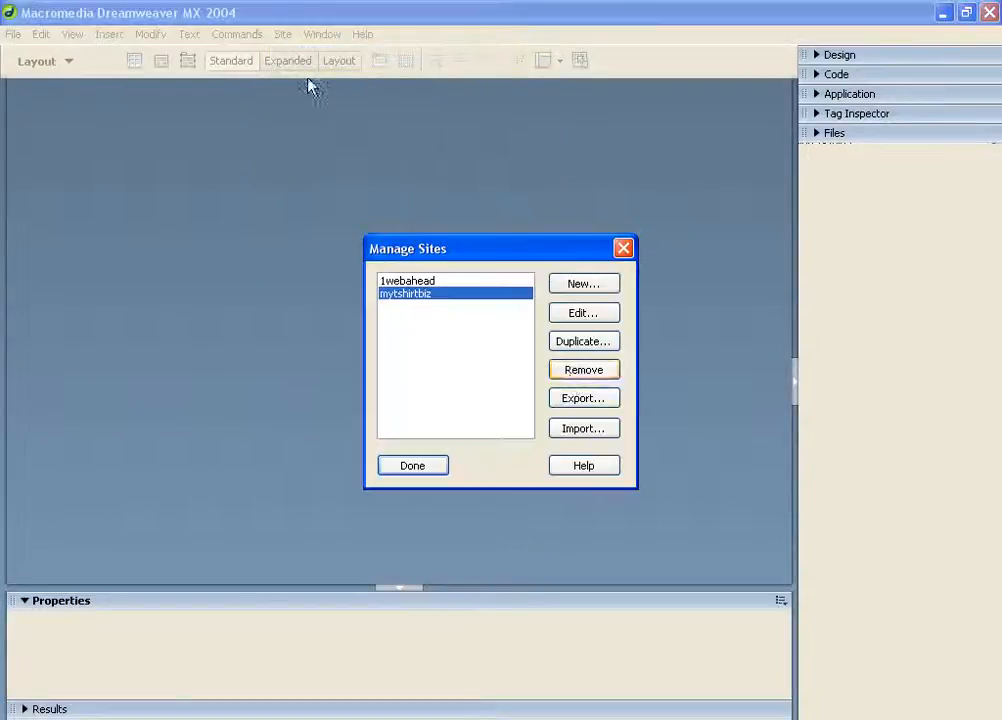
left_click(597, 287)
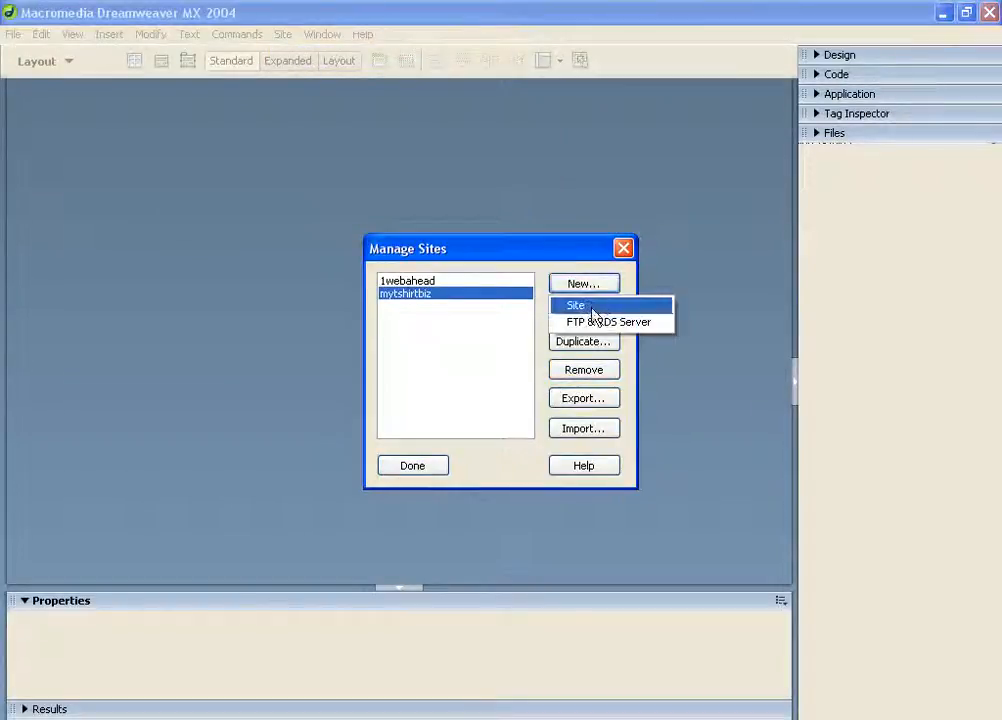
left_click(594, 311)
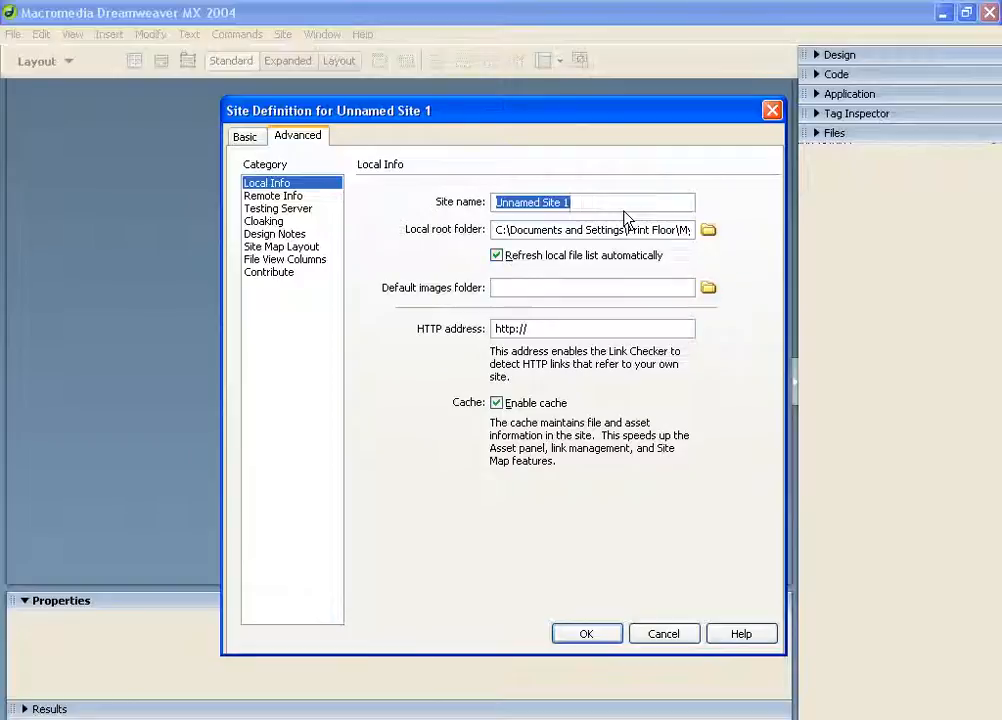
type("w")
key("BackSpace")
type("W")
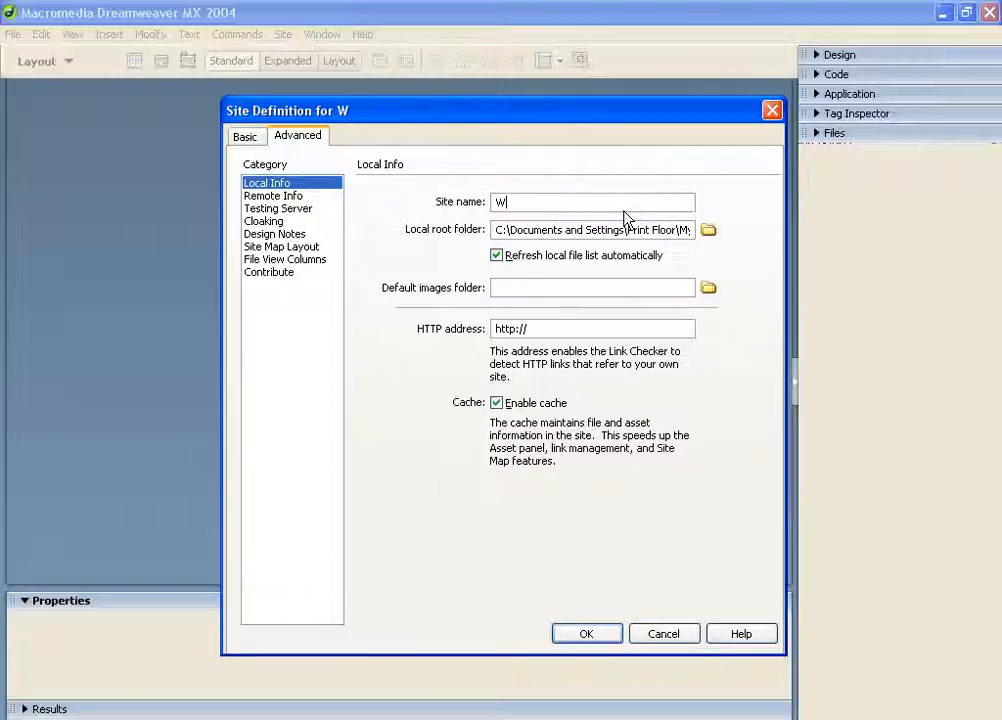
type("ebsite")
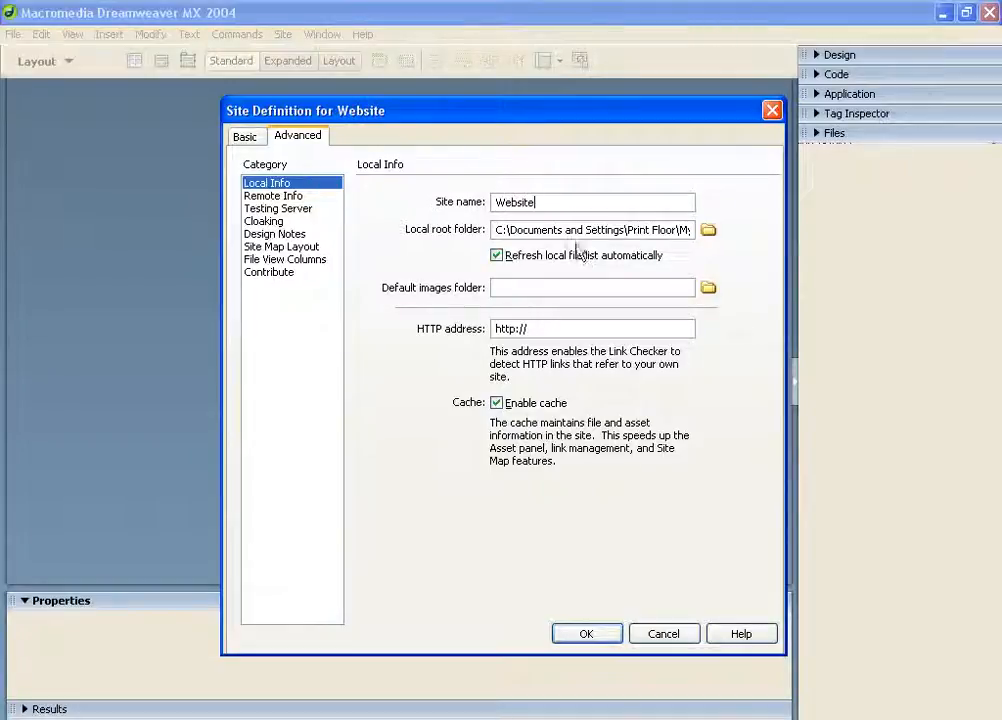
left_click_drag(561, 205, 495, 205)
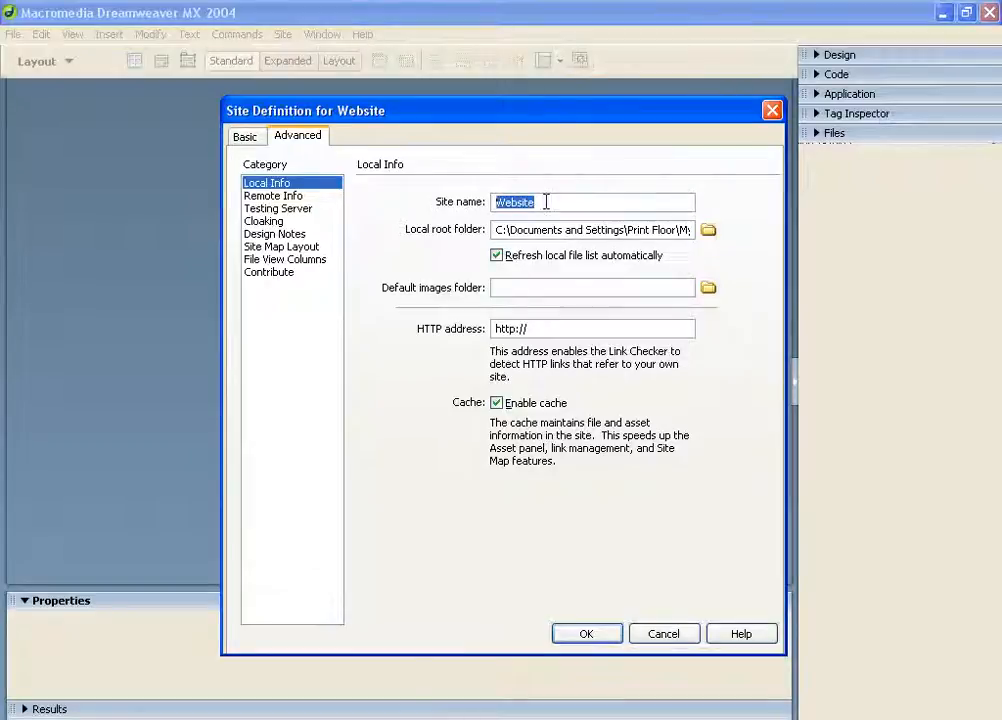
left_click(528, 329)
Step: Set the access method in the new site's remote info to FTP
left_click(300, 201)
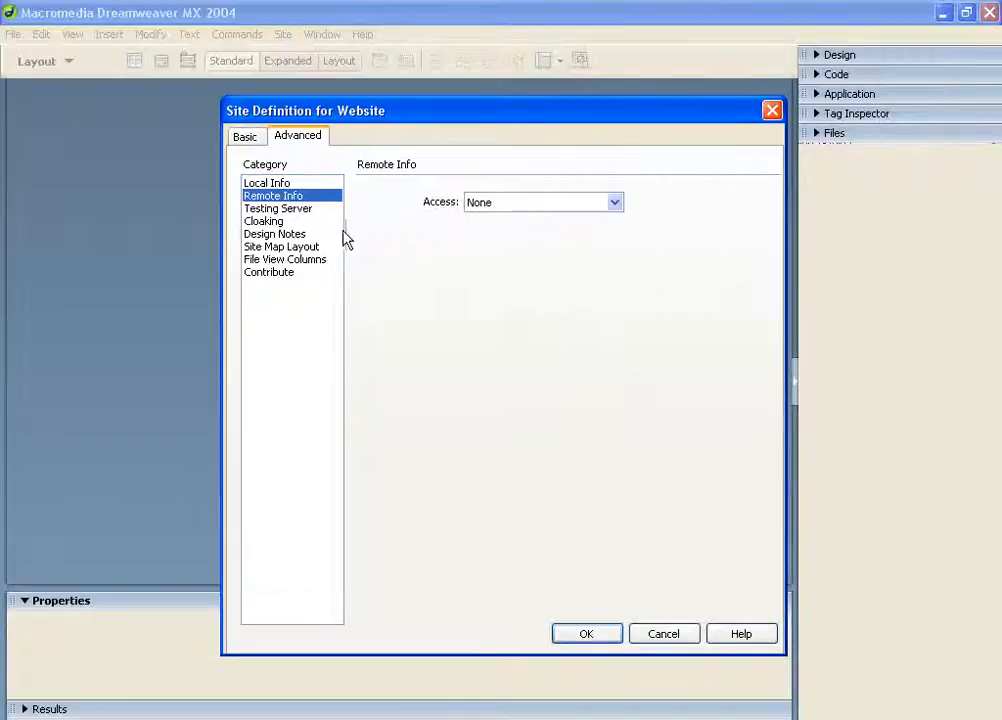
left_click(540, 204)
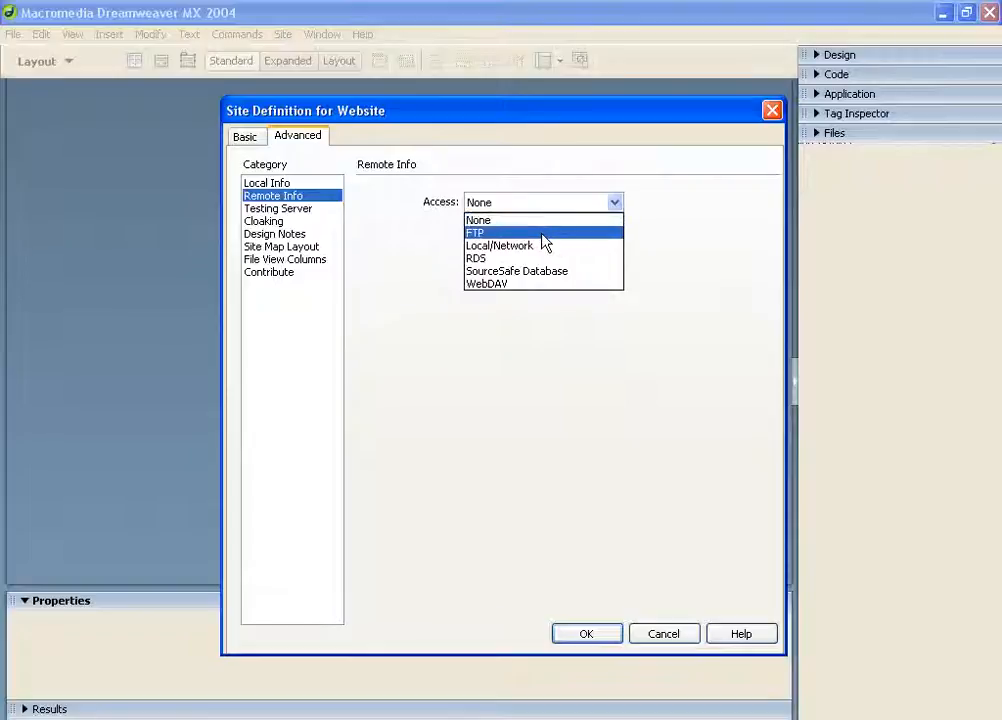
left_click(543, 233)
left_click(535, 228)
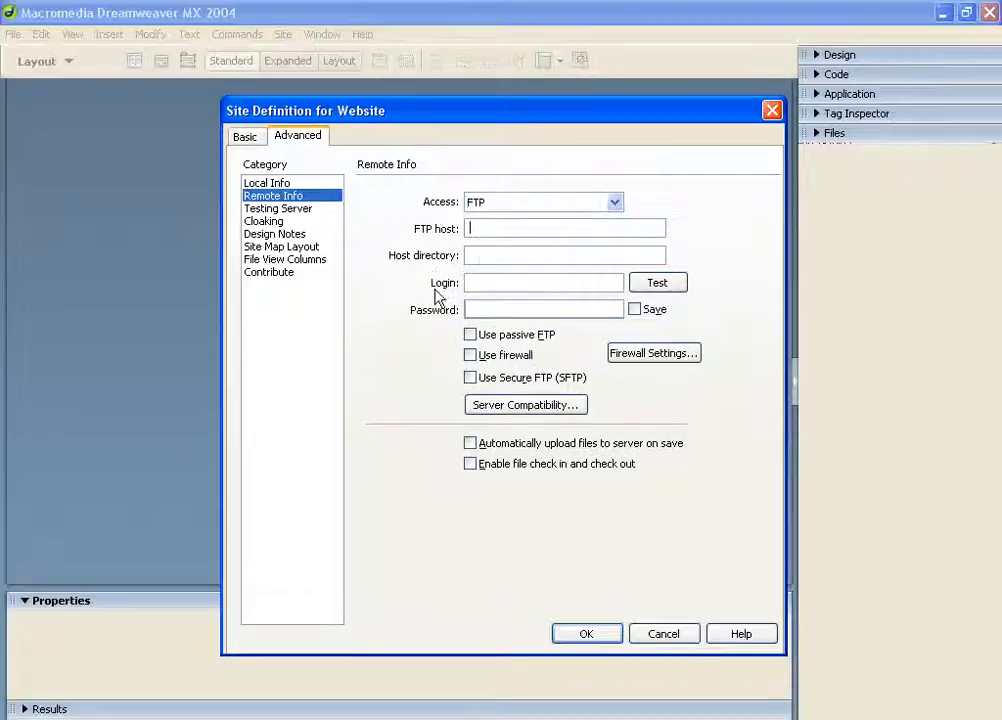
Step: Copy the FTP server IP 79.170.40.136 from the hosting control panel in Firefox into the site's FTP host setting
left_click(370, 717)
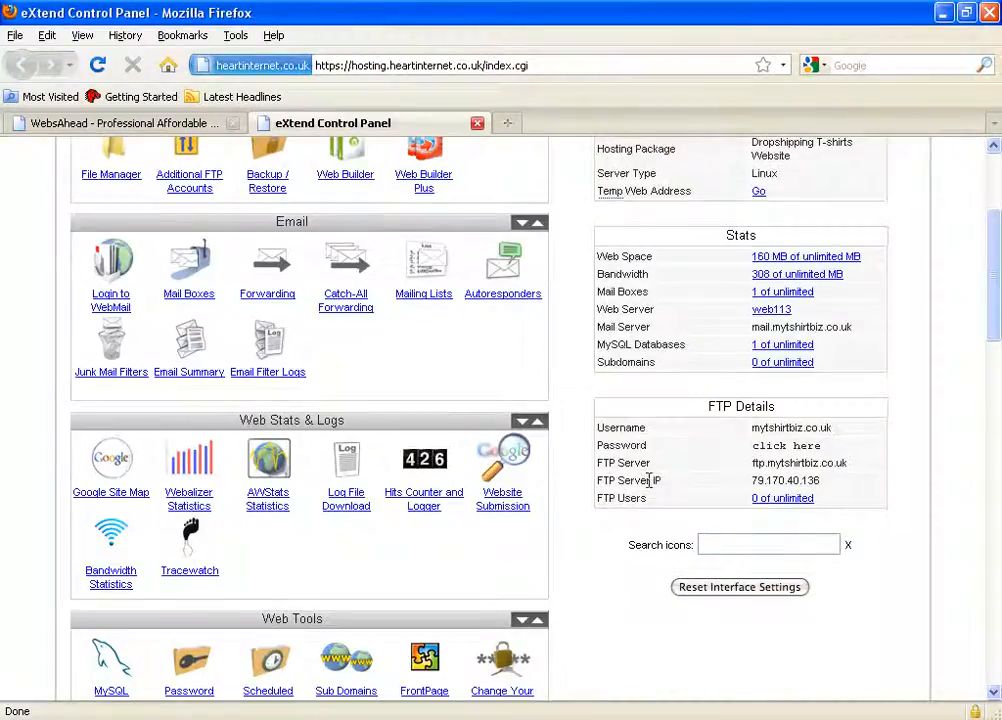
left_click_drag(818, 480, 752, 482)
key("ctrl+c")
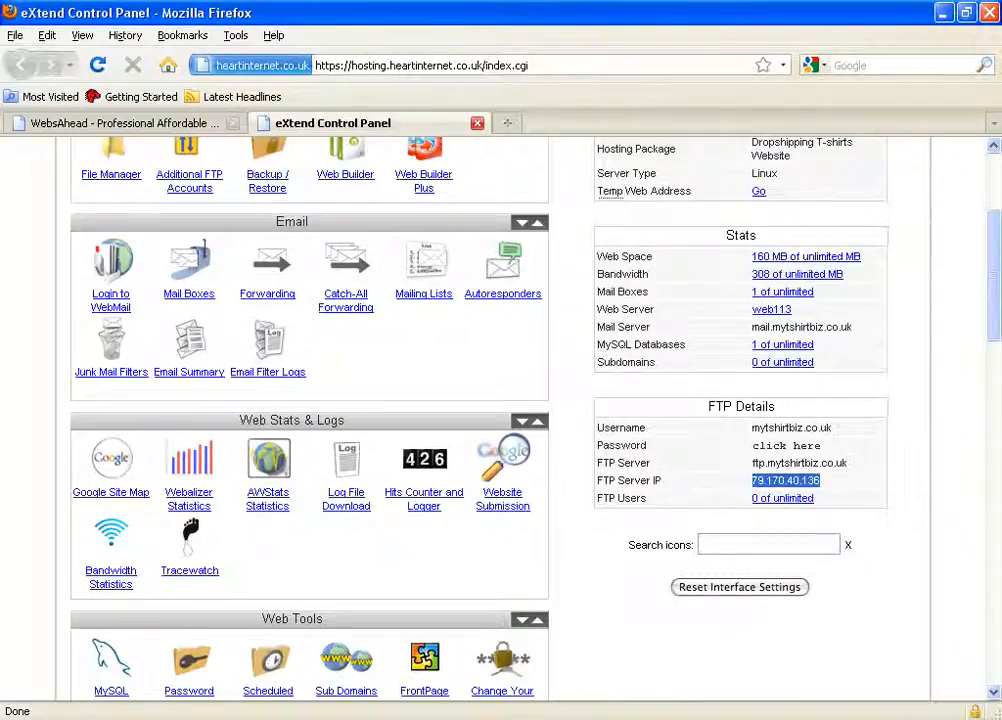
key("alt+Tab")
left_click(528, 227)
key("ctrl+v")
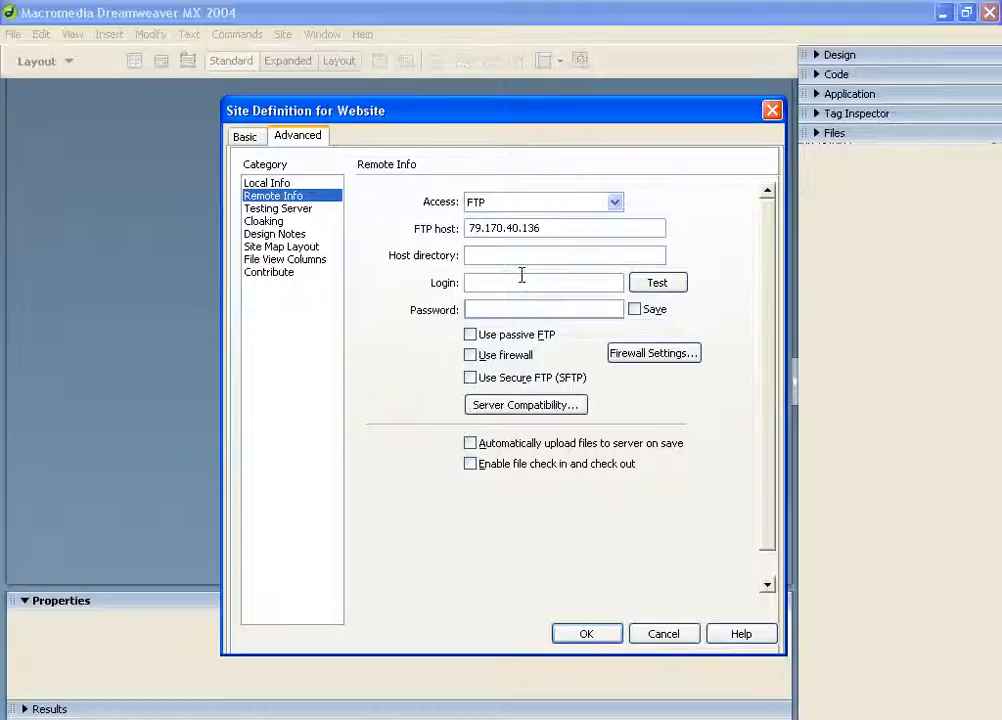
Step: Enter the control panel's FTP username mytshirtbiz.co.uk as the remote login, and check where the control panel offers the FTP password
left_click(481, 282)
key("alt+Tab")
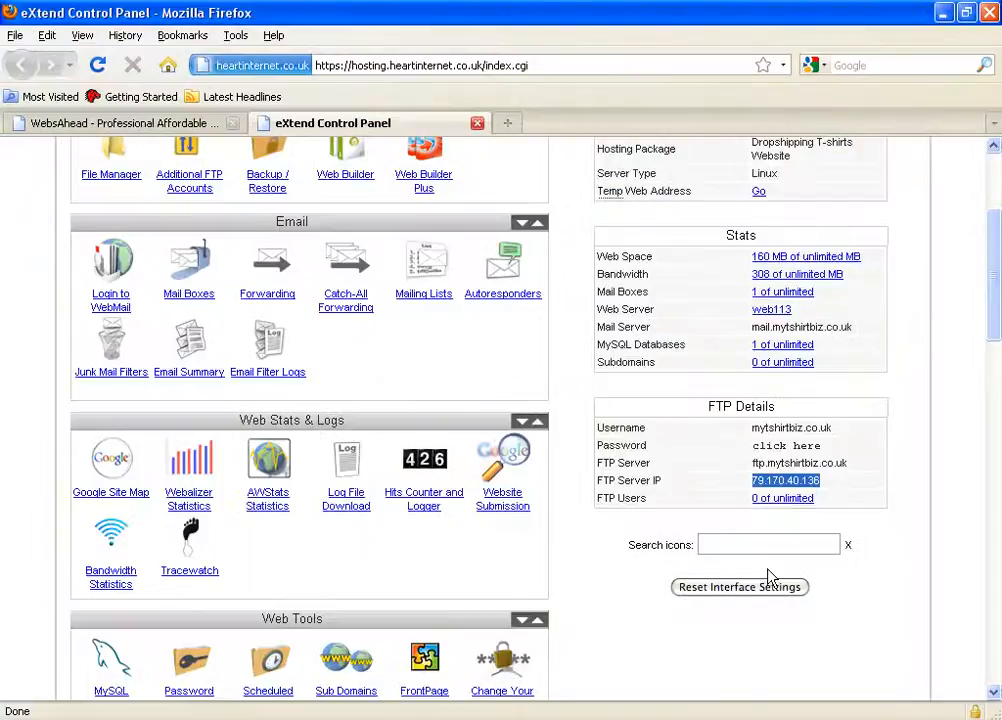
left_click_drag(829, 432, 766, 427)
left_click(838, 438)
left_click_drag(829, 428, 759, 425)
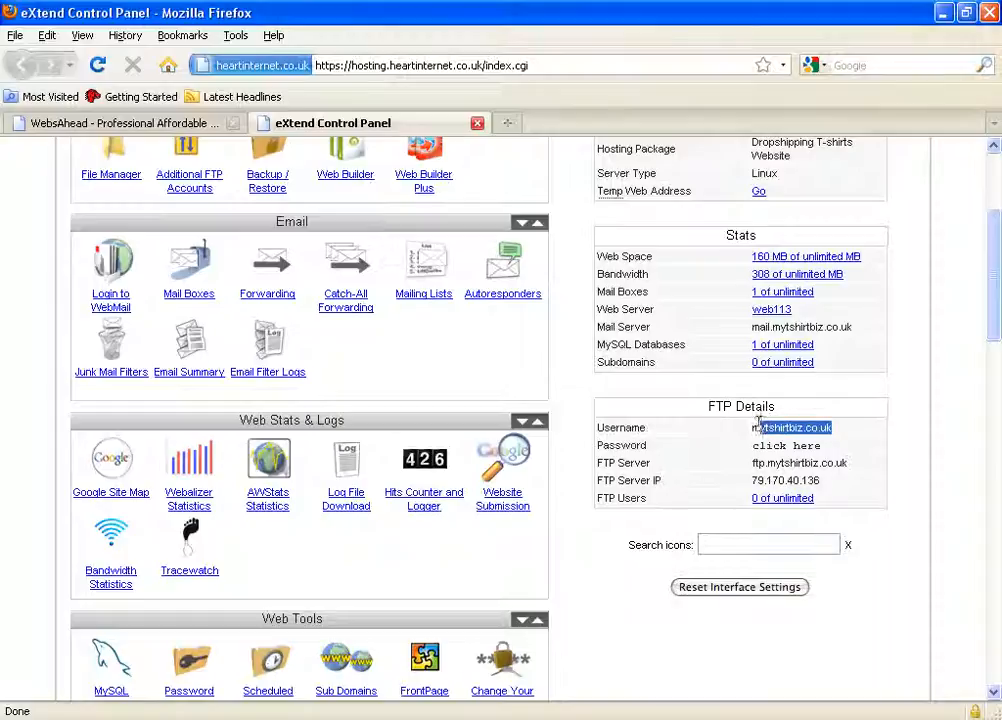
left_click(686, 717)
left_click(478, 279)
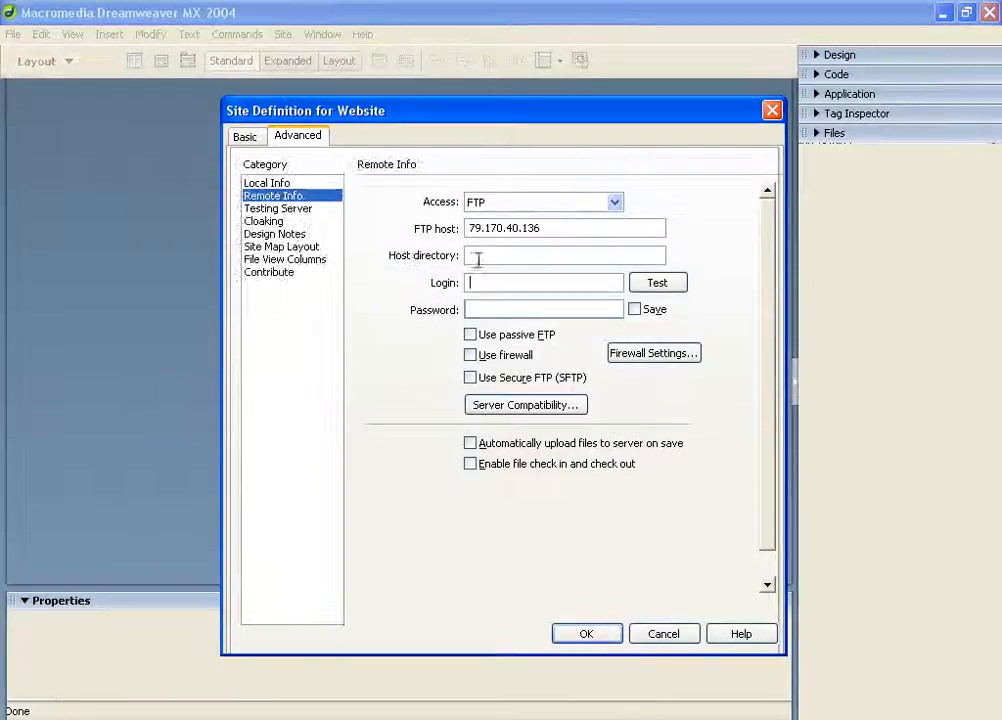
type("mytshirtbiz.co.uk")
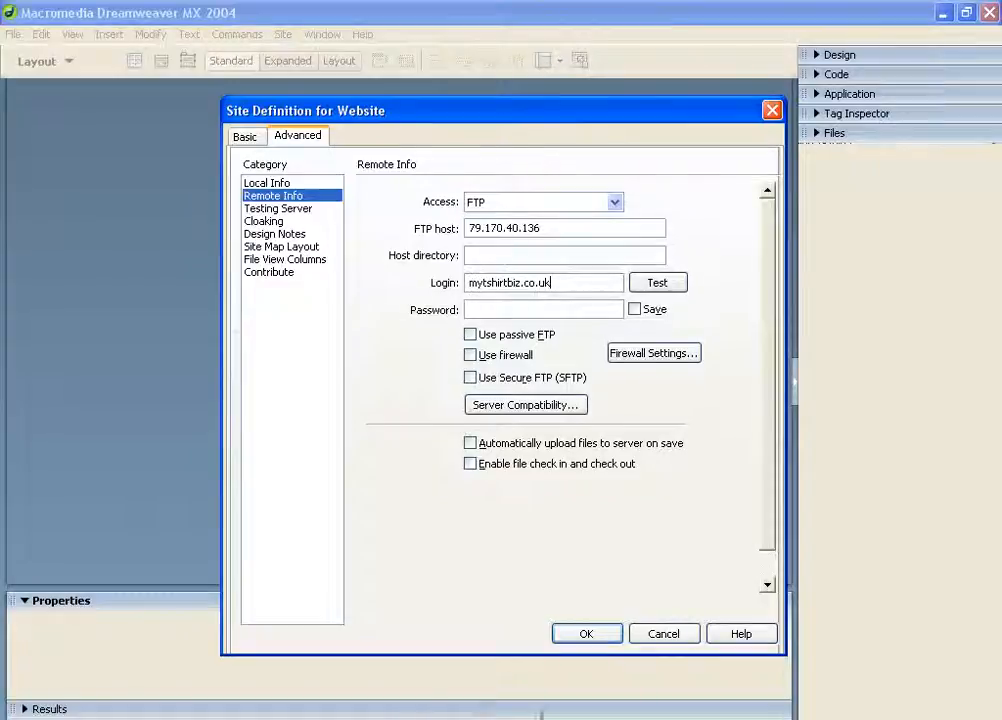
left_click(200, 717)
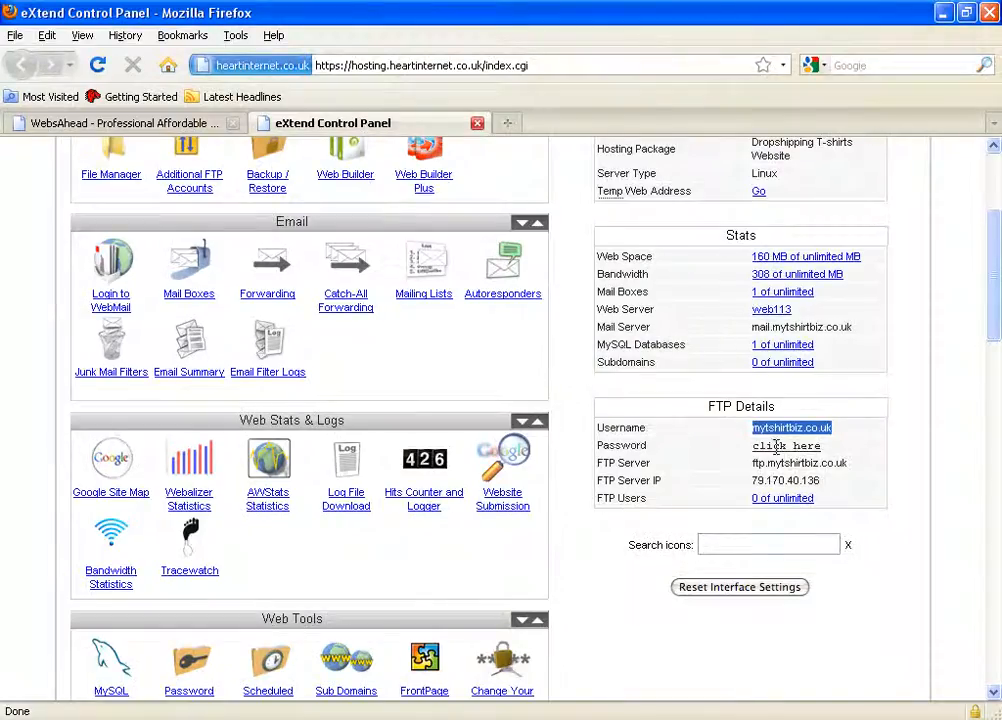
key("alt+Tab")
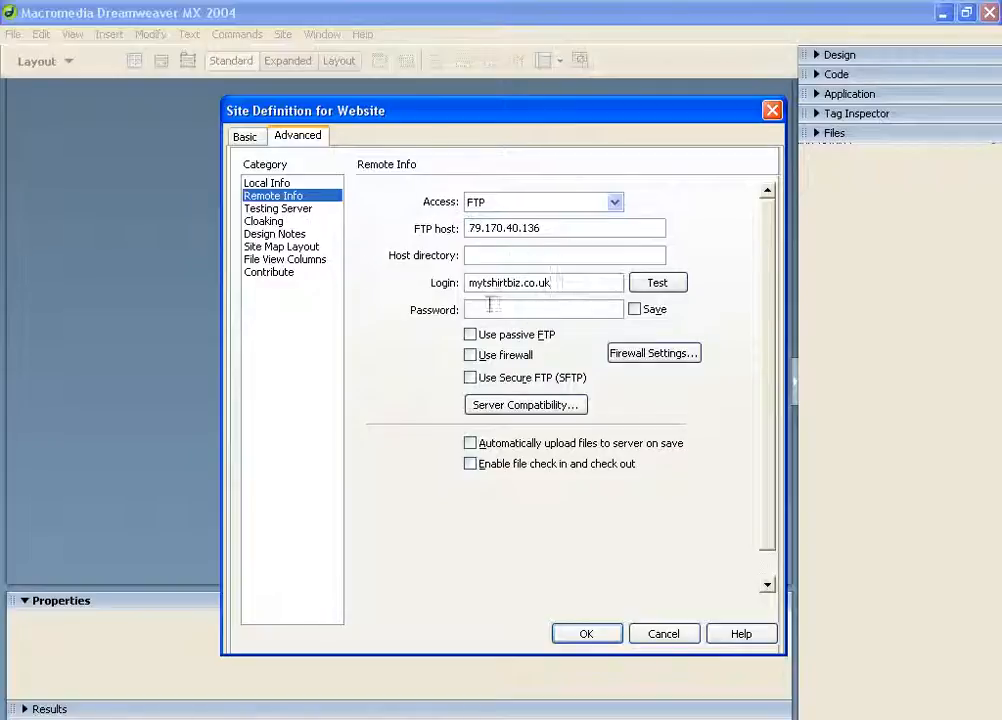
Step: Set the access method of the new site's testing server to FTP
left_click(311, 211)
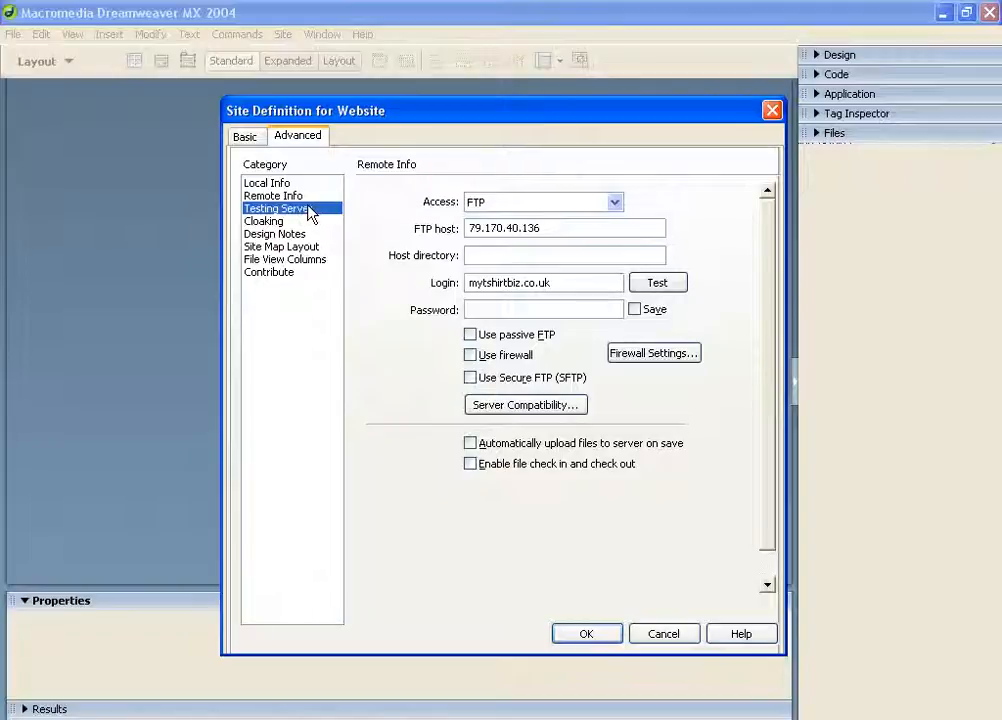
left_click(575, 234)
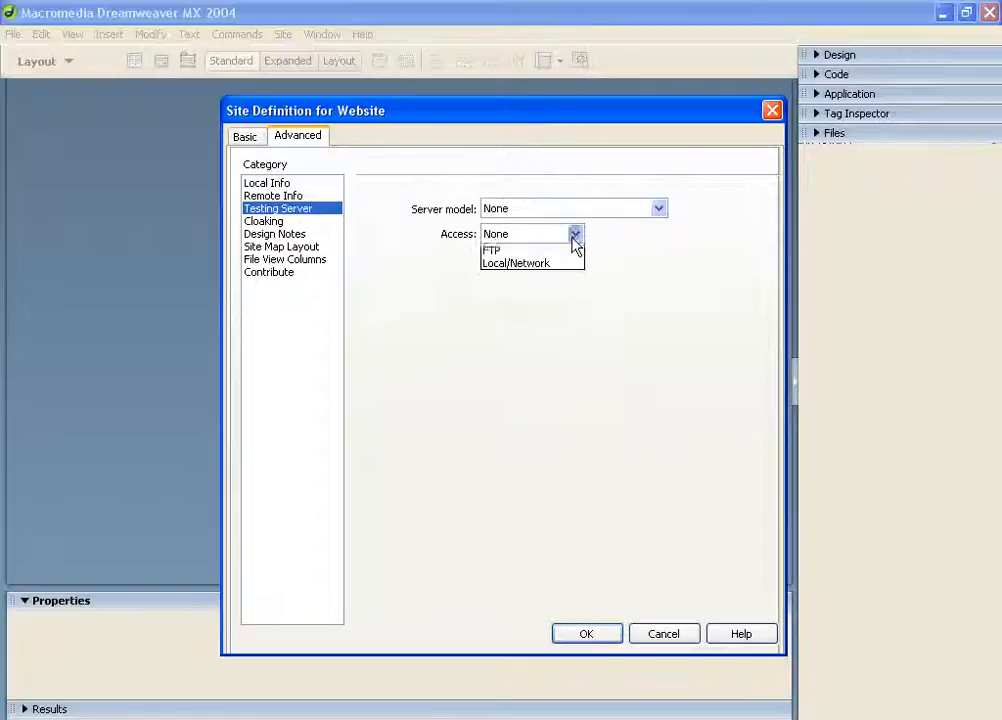
left_click(566, 264)
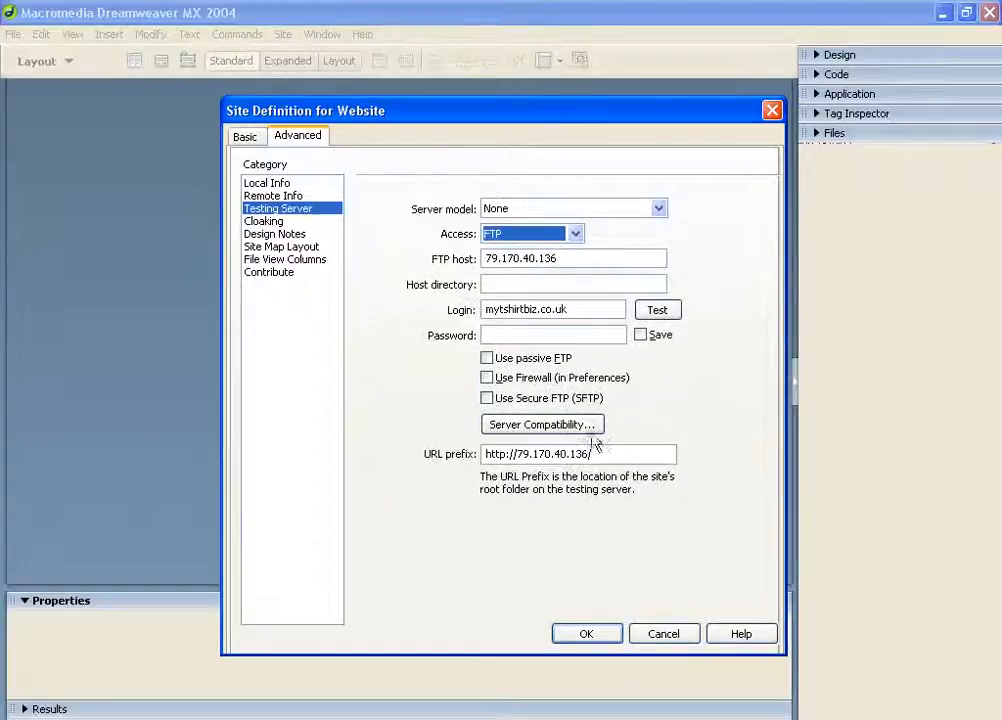
Step: Discard the new site definition and finish managing sites
left_click(596, 640)
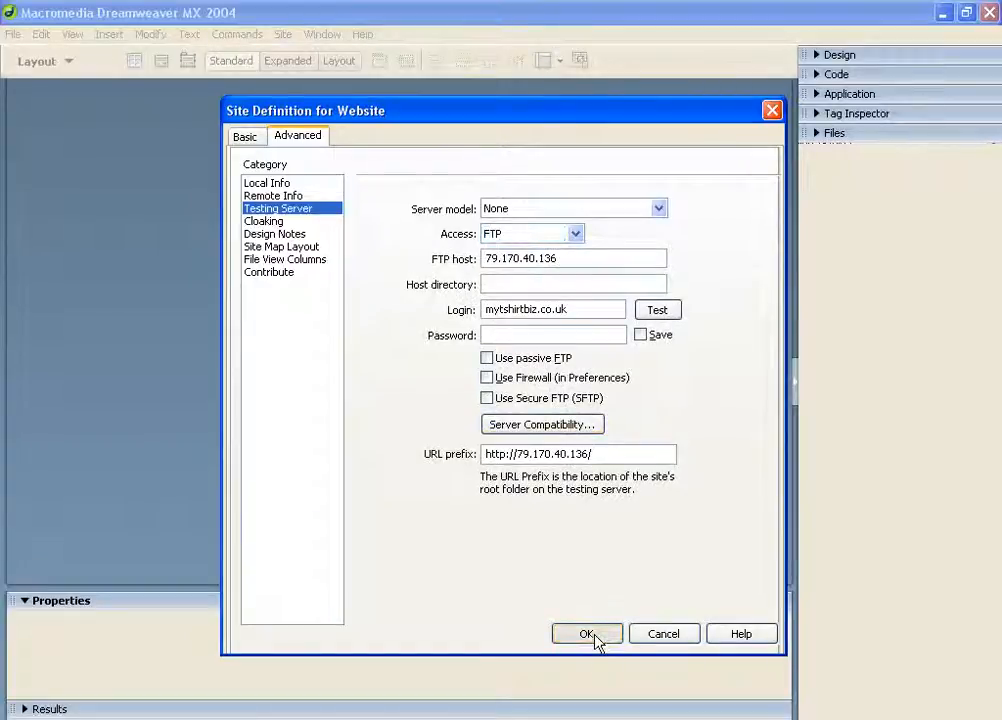
left_click(665, 638)
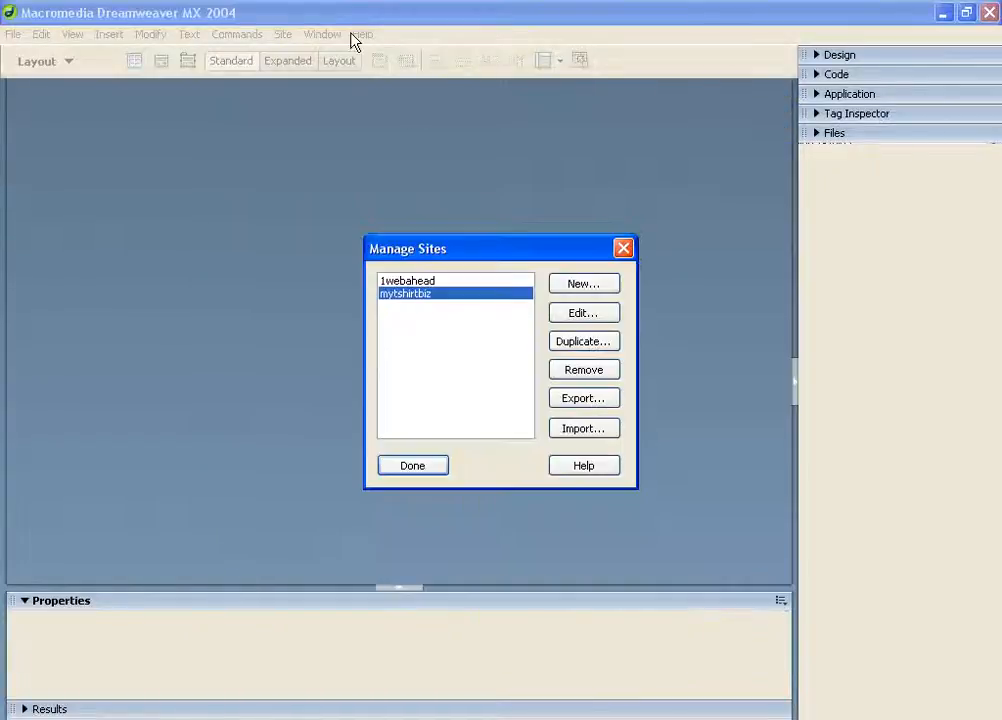
left_click(433, 469)
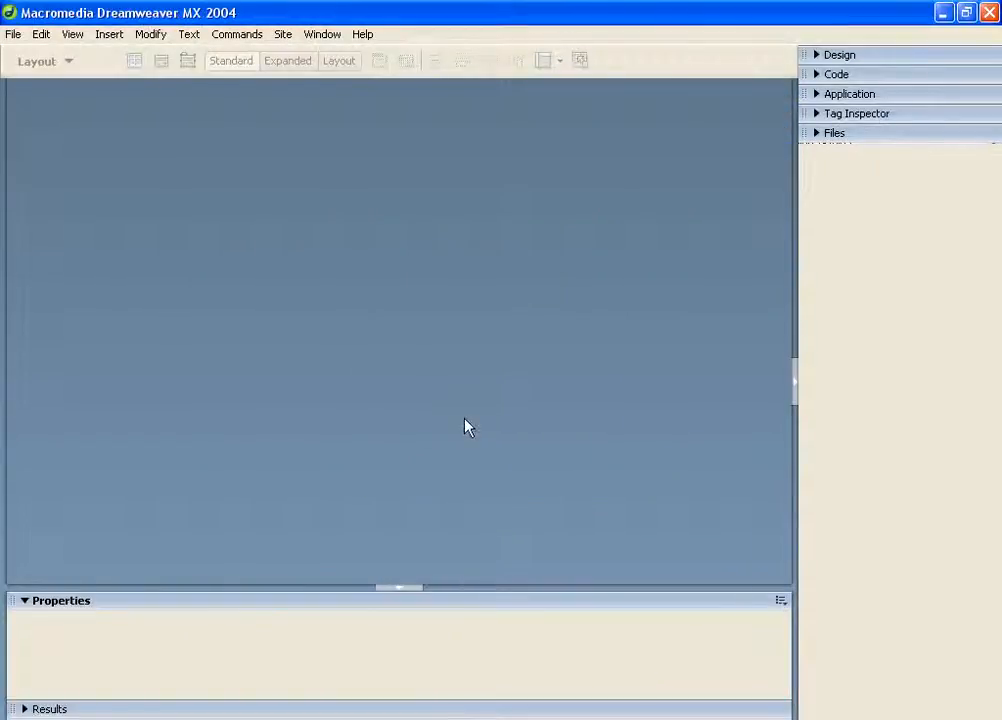
Step: Show the mytshirtbiz site's files in Remote view and connect to its remote host
left_click(841, 139)
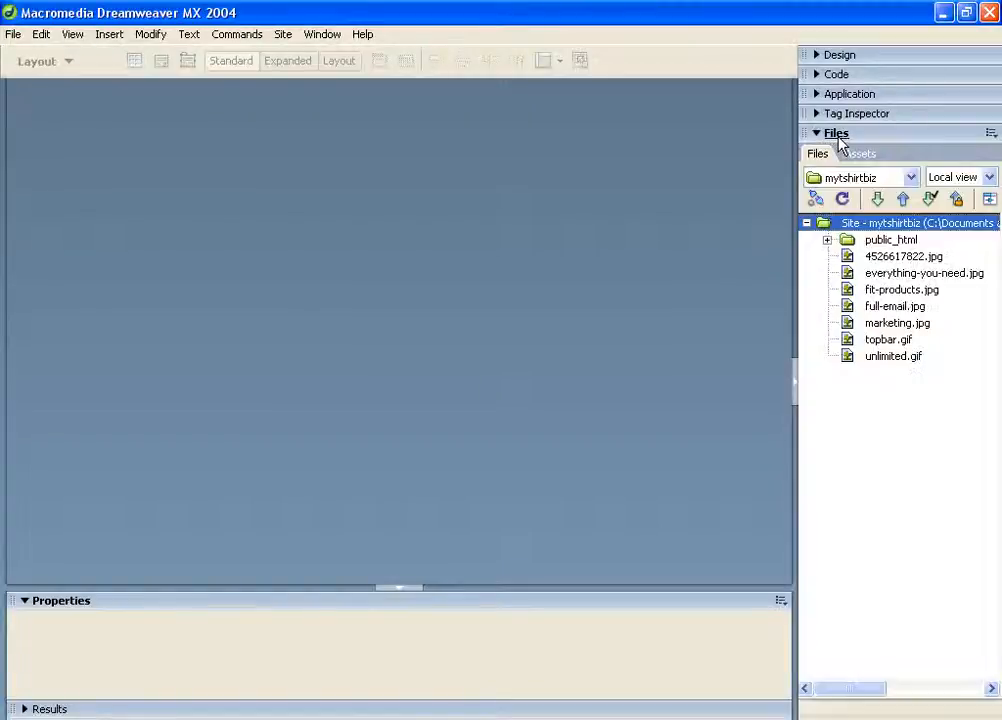
left_click(843, 198)
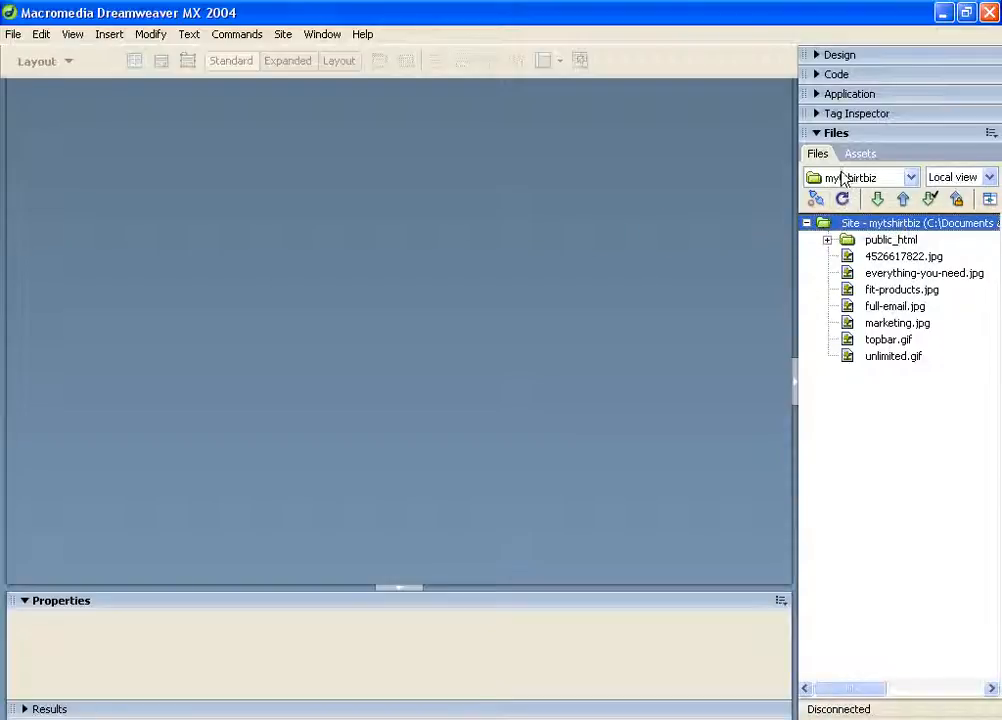
left_click(976, 183)
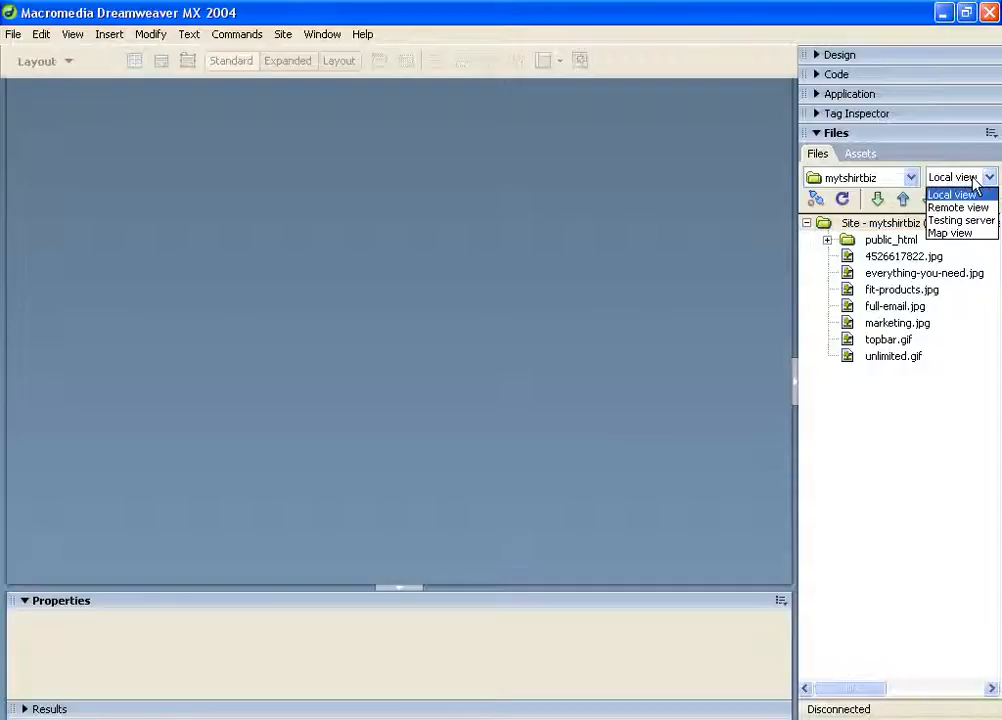
left_click(969, 210)
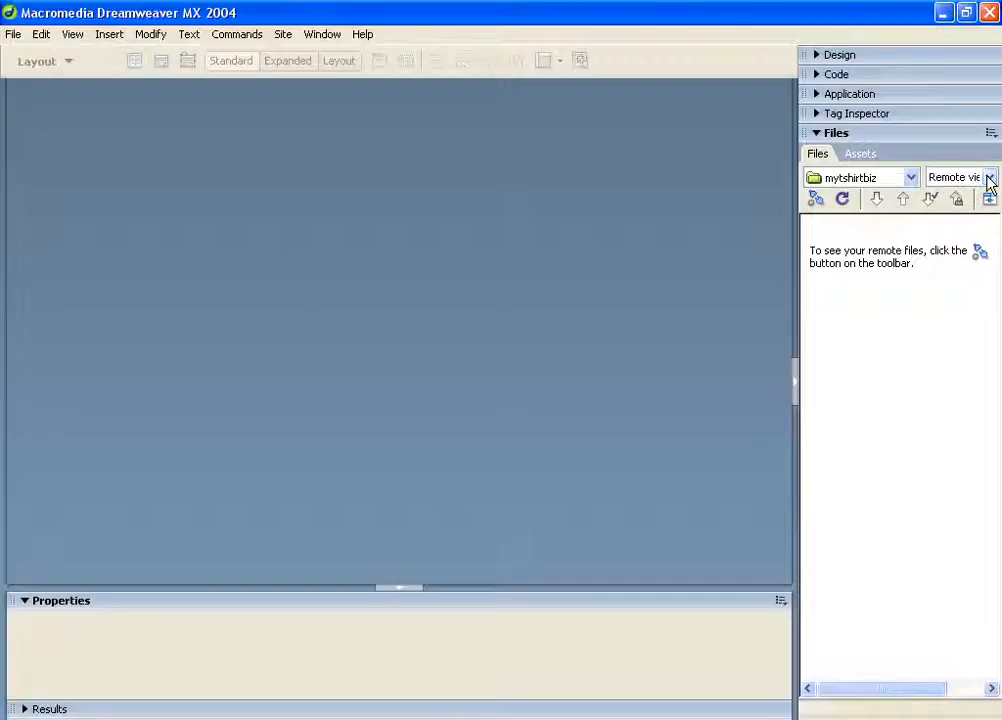
left_click(818, 205)
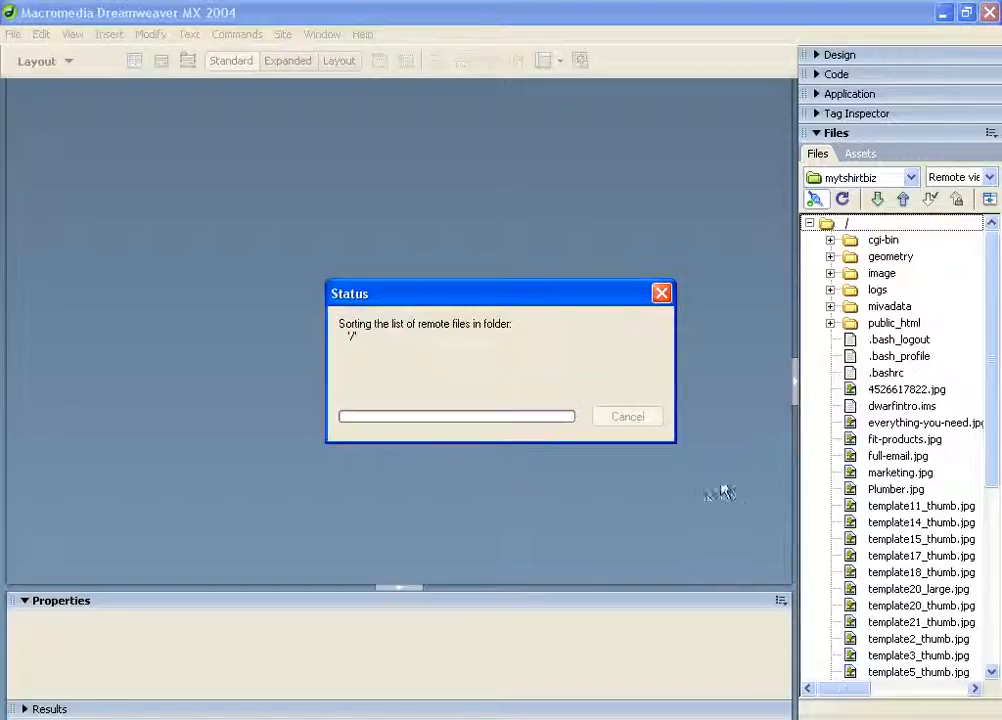
Step: Open index.html from the remote public_html/template1 folder and look through the page design
mouse_move(995, 388)
left_mouse_down()
mouse_move(998, 575)
mouse_move(994, 375)
left_mouse_up()
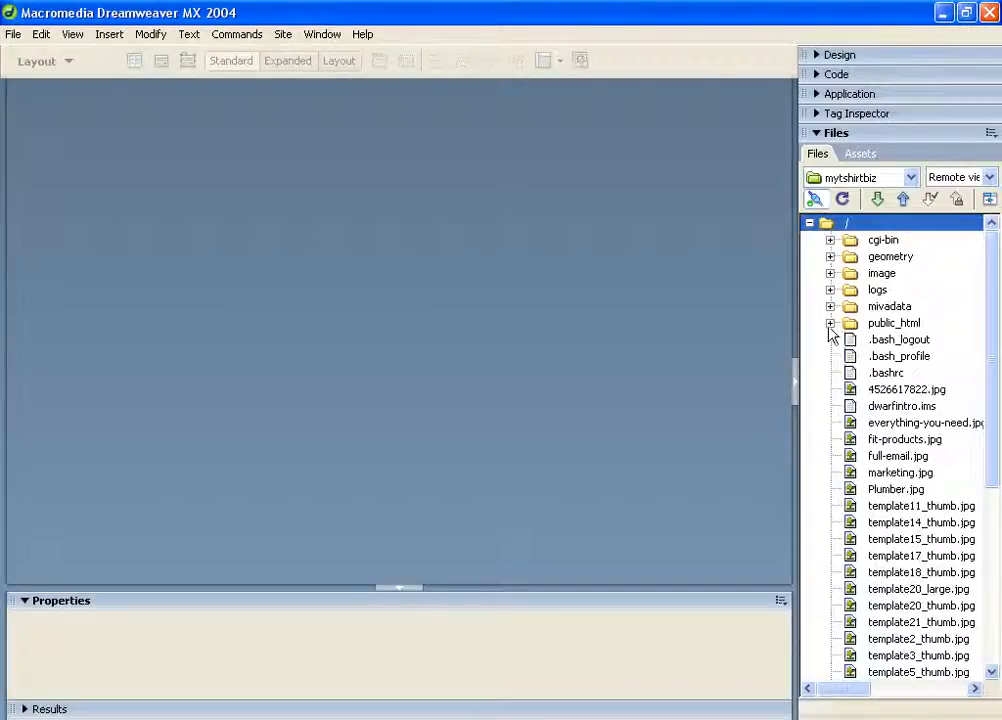
left_click(830, 324)
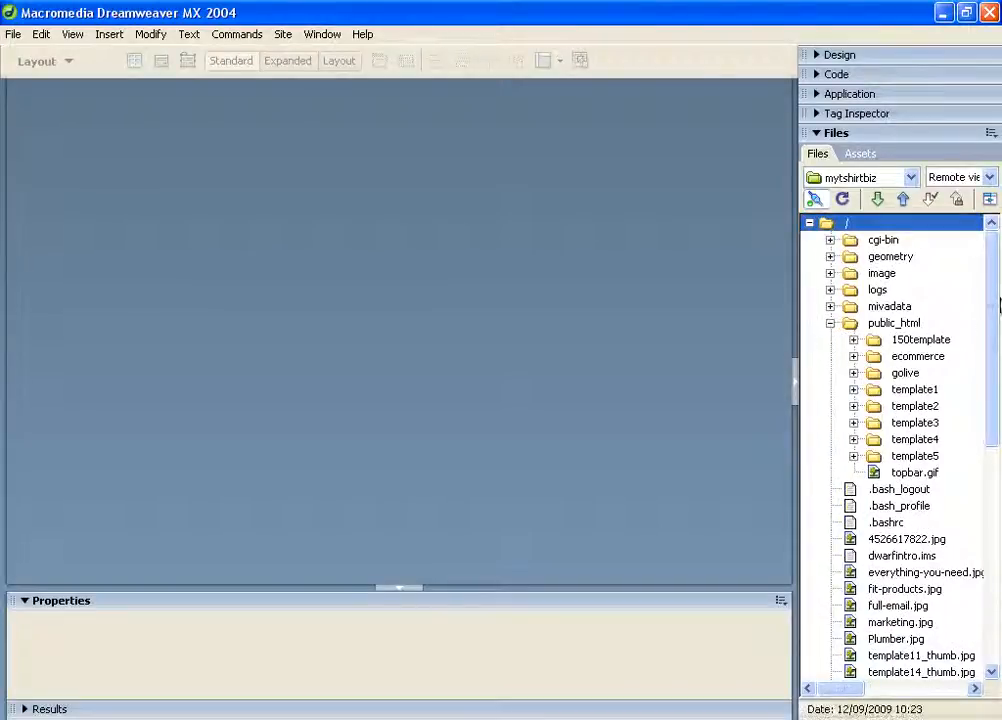
left_click(853, 390)
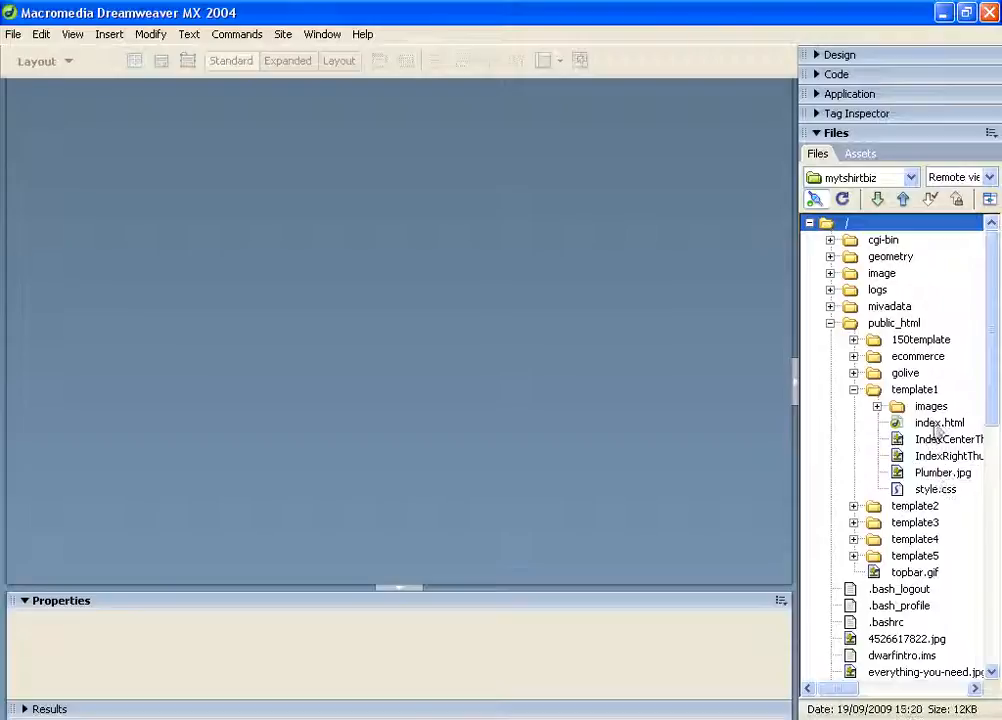
left_click(932, 424)
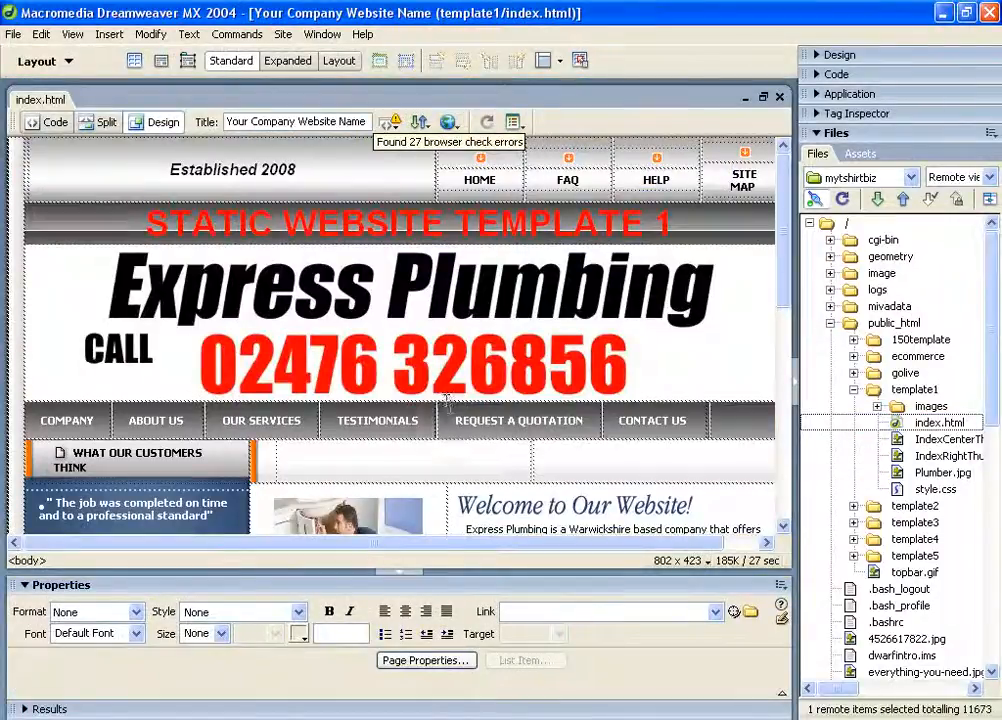
scroll(443, 403, "down", 10)
scroll(443, 403, "up", 10)
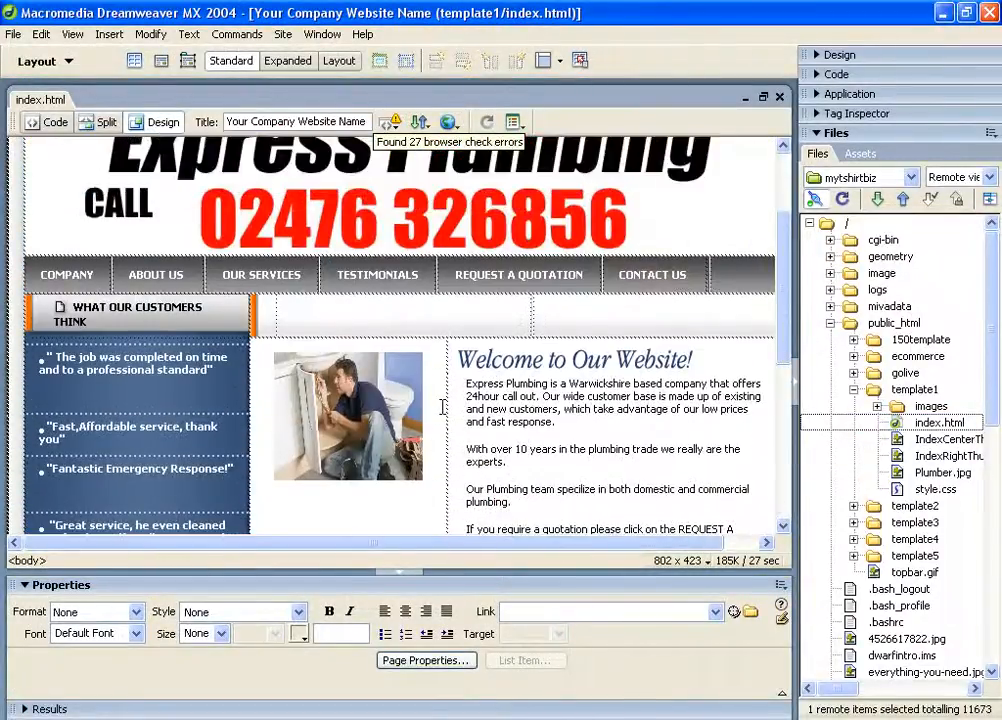